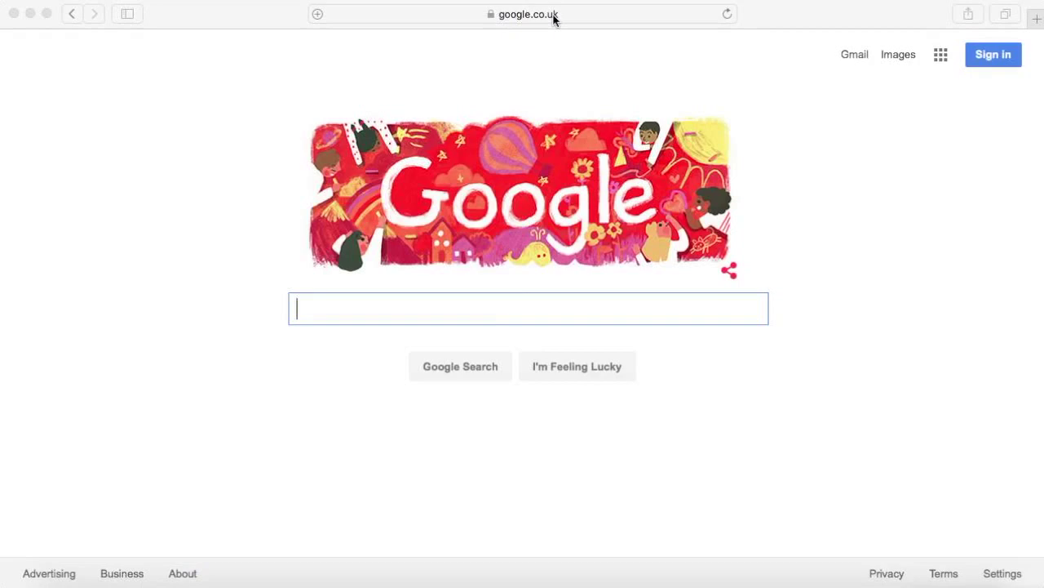
- Select the current URL in Safari's address bar on the Google home page
click(553, 15)
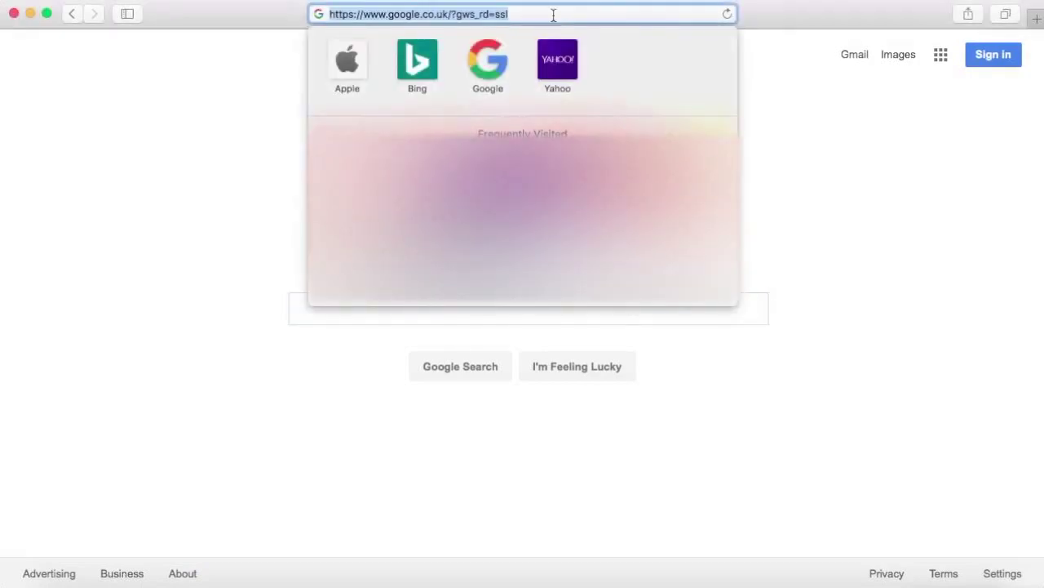
- Load youtube.com, then go to the Google sign-in page for YouTube
text(youtube.com)
key(Return)
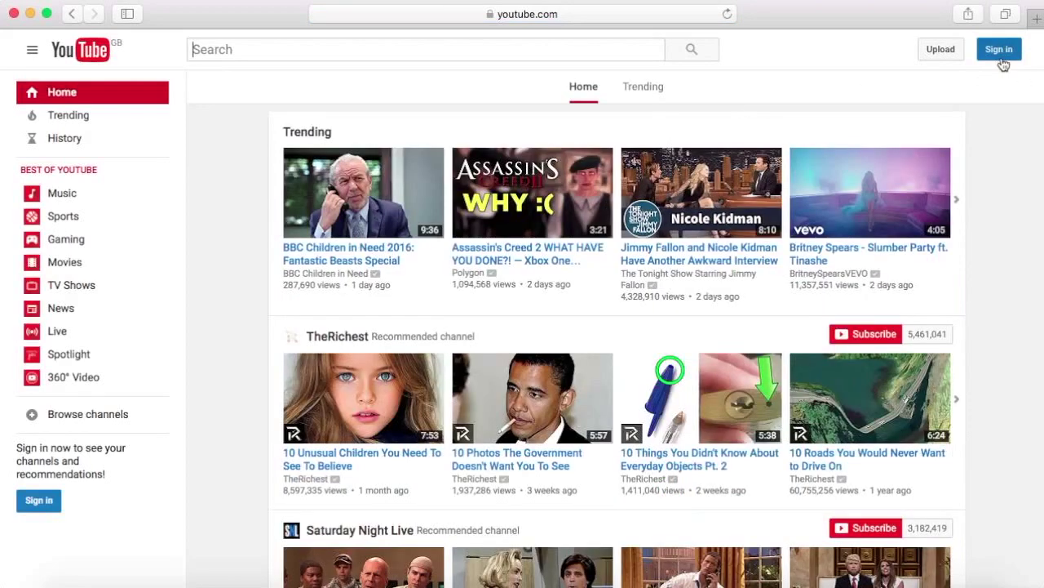
click(1002, 58)
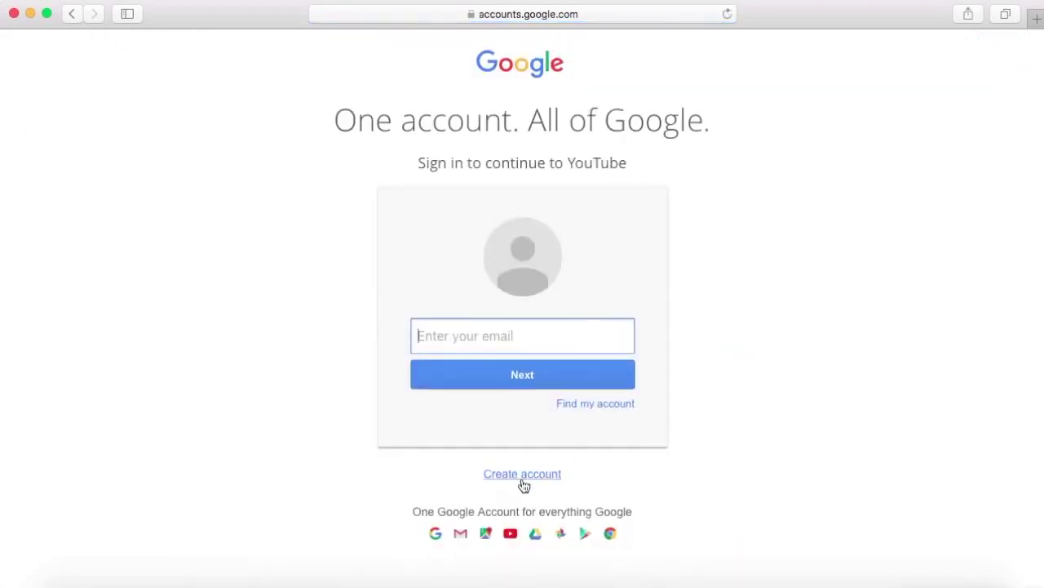
- Bring up the Create account form and scroll through its sign-up fields
click(517, 473)
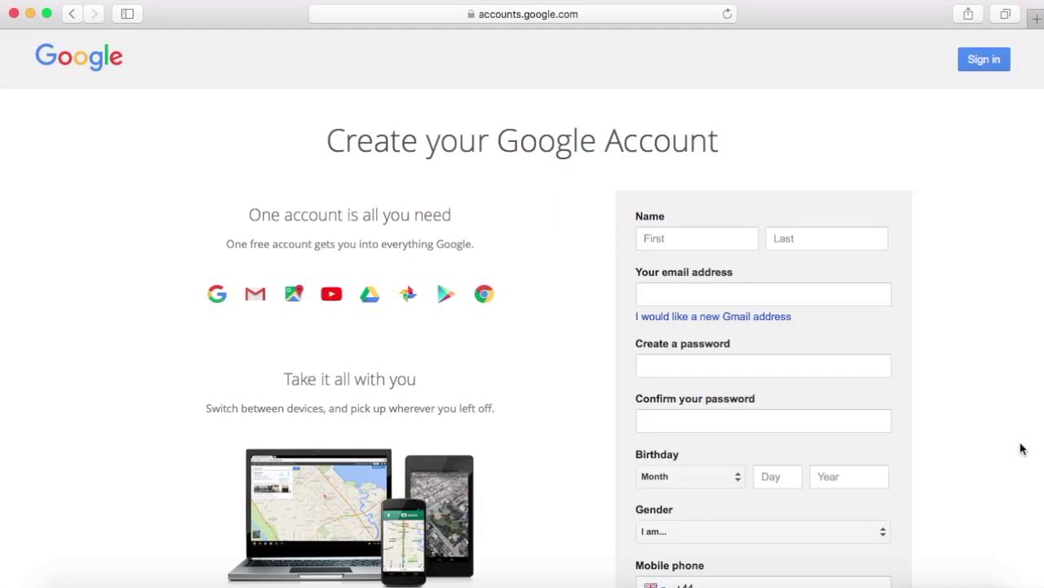
scroll(1021, 448, down, 4)
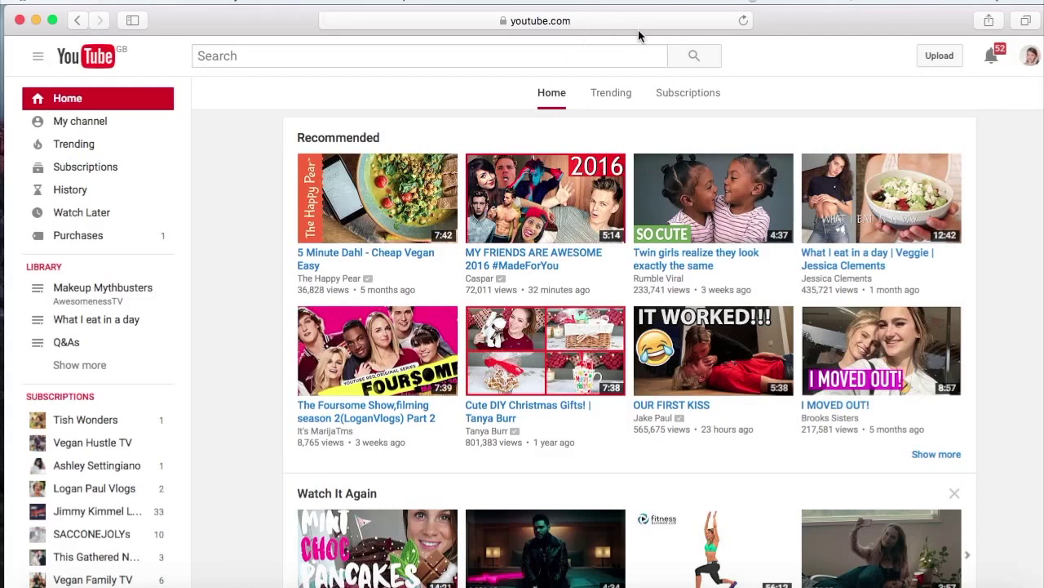
- Open Creator Studio from the avatar menu, try dragging the Comments card, then view the channel page
click(1031, 57)
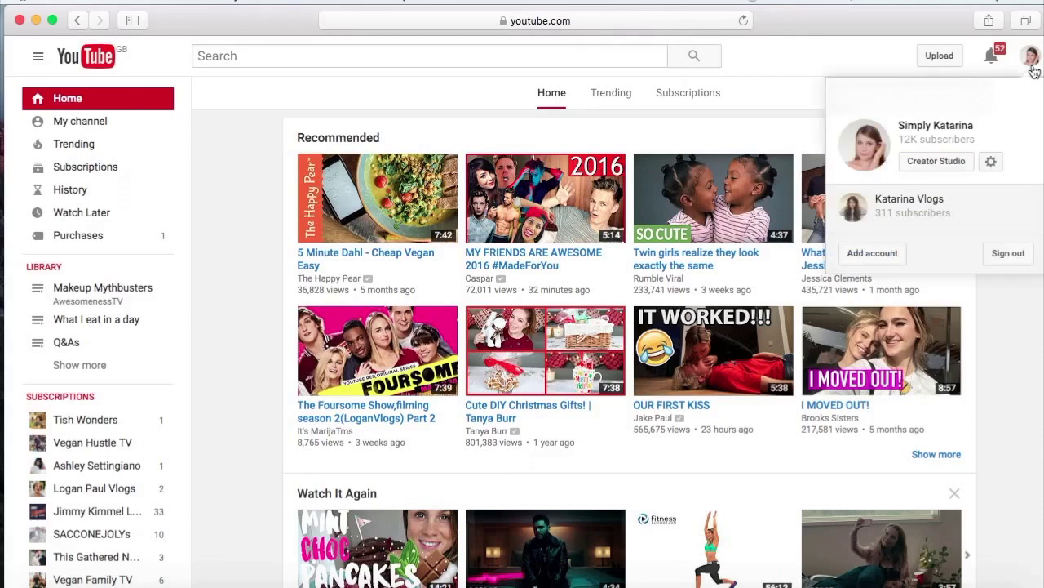
click(927, 163)
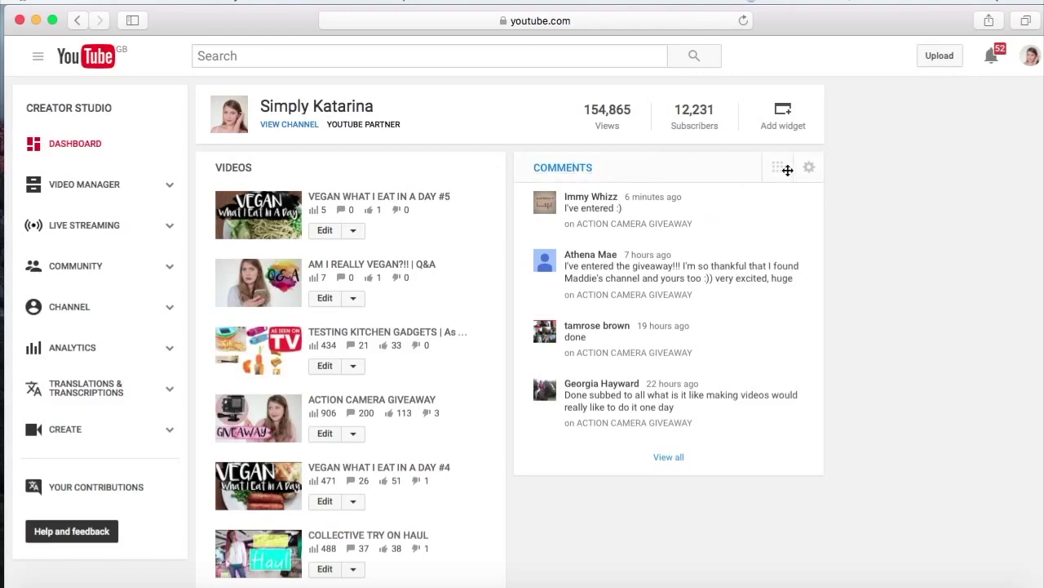
drag(787, 170, 777, 191)
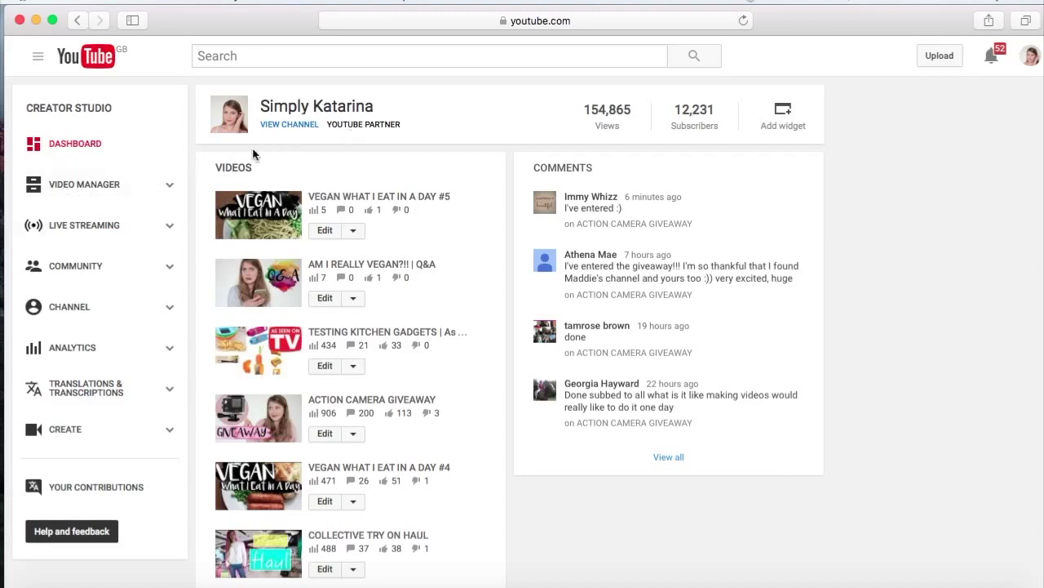
click(292, 127)
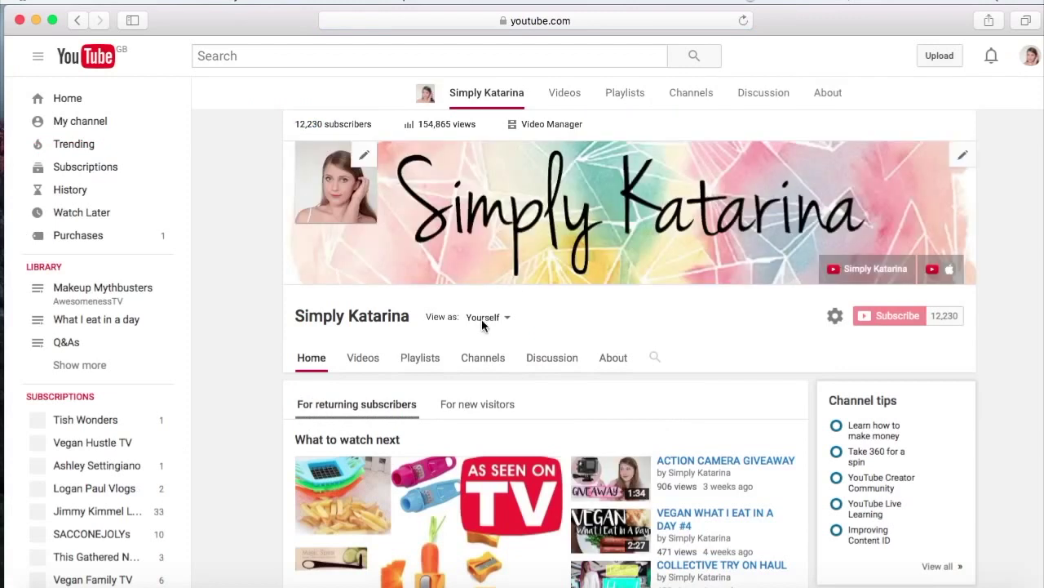
- Check the channel's View as options, then show its About tab with description and links
click(483, 318)
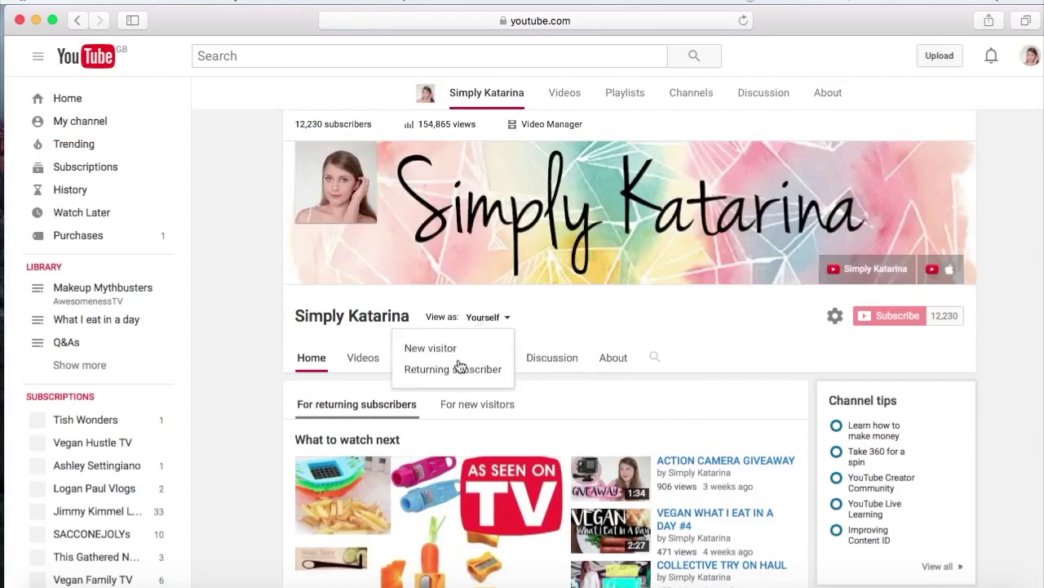
scroll(462, 369, down, 1)
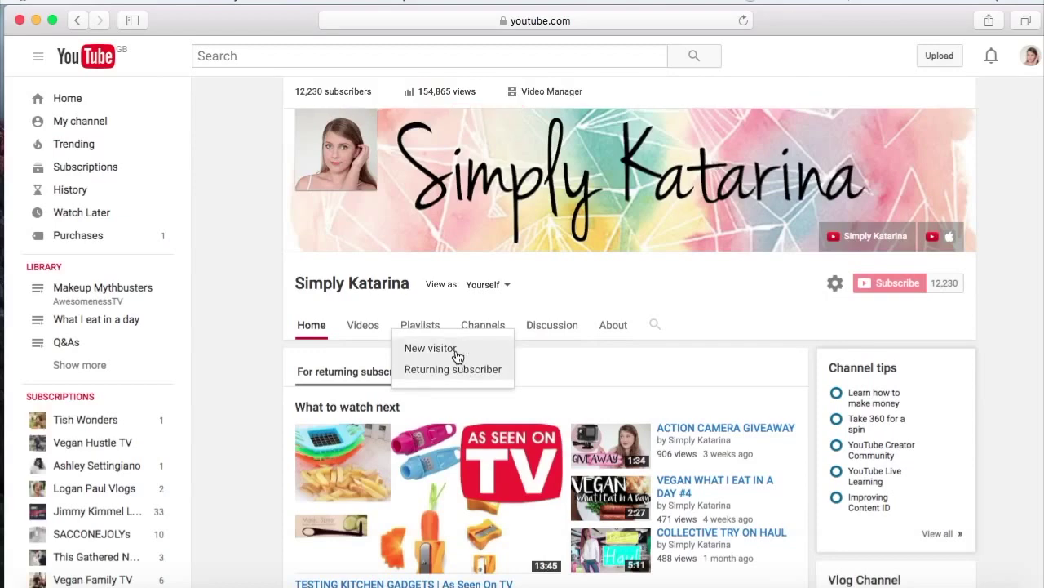
click(657, 289)
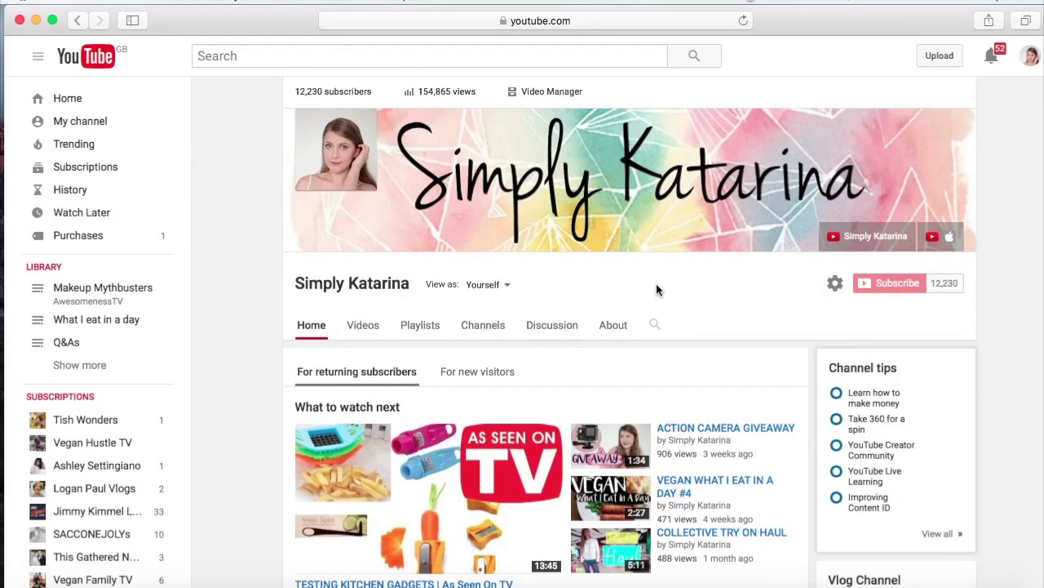
mouse_move(370, 143)
click(616, 334)
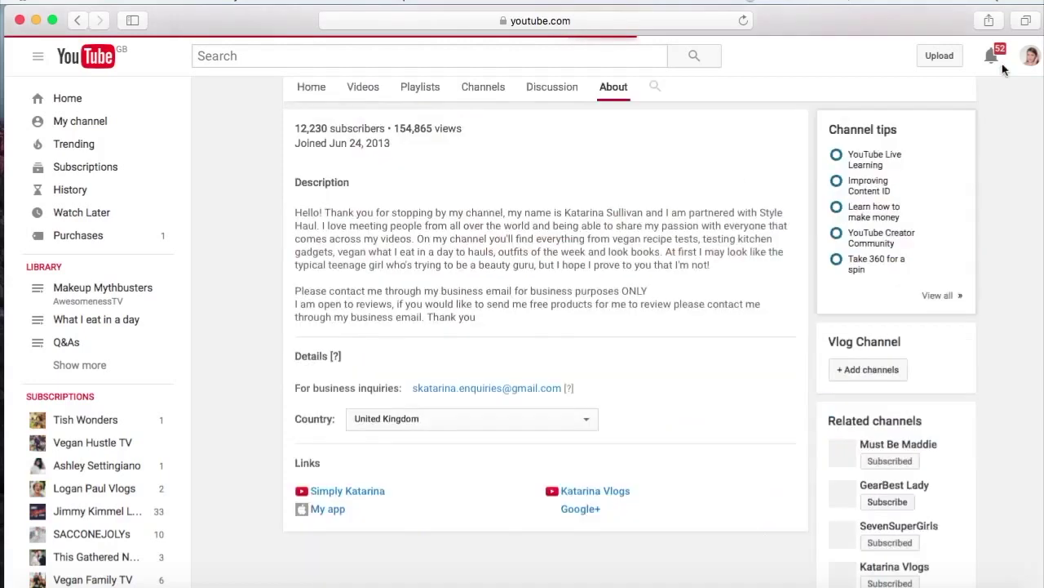
- Return to Creator Studio and open Video Manager listing the channel's 112 videos
click(1032, 57)
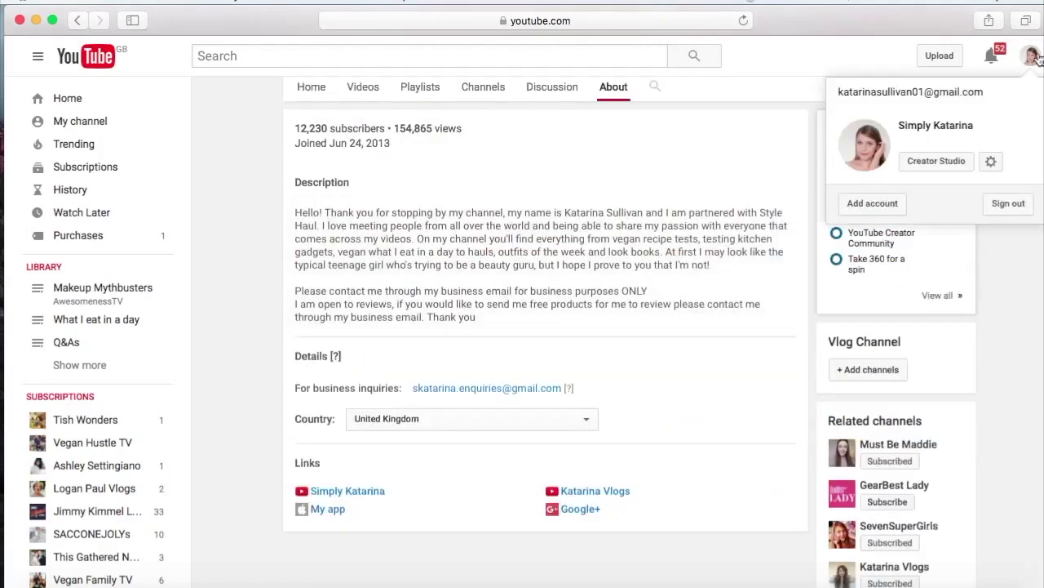
click(946, 163)
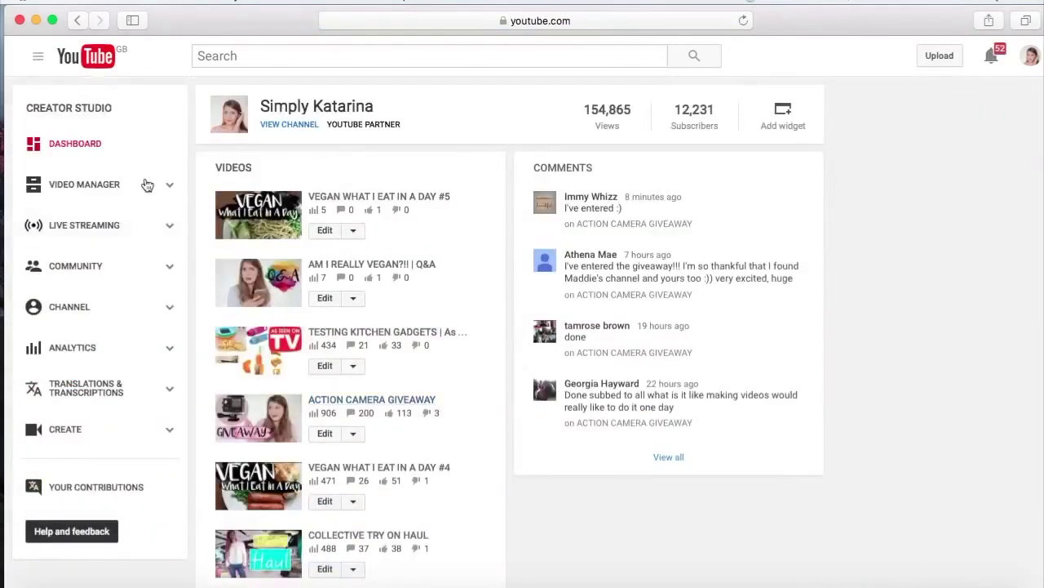
click(103, 185)
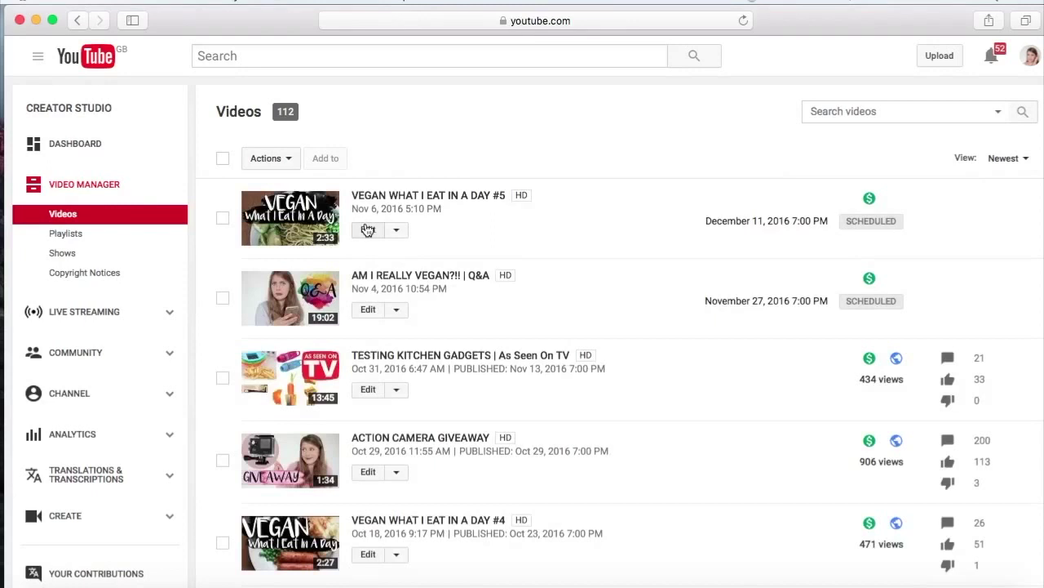
- Edit 'VEGAN WHAT I EAT IN A DAY #5' and show its Public, Unlisted, Private, Scheduled options
click(367, 229)
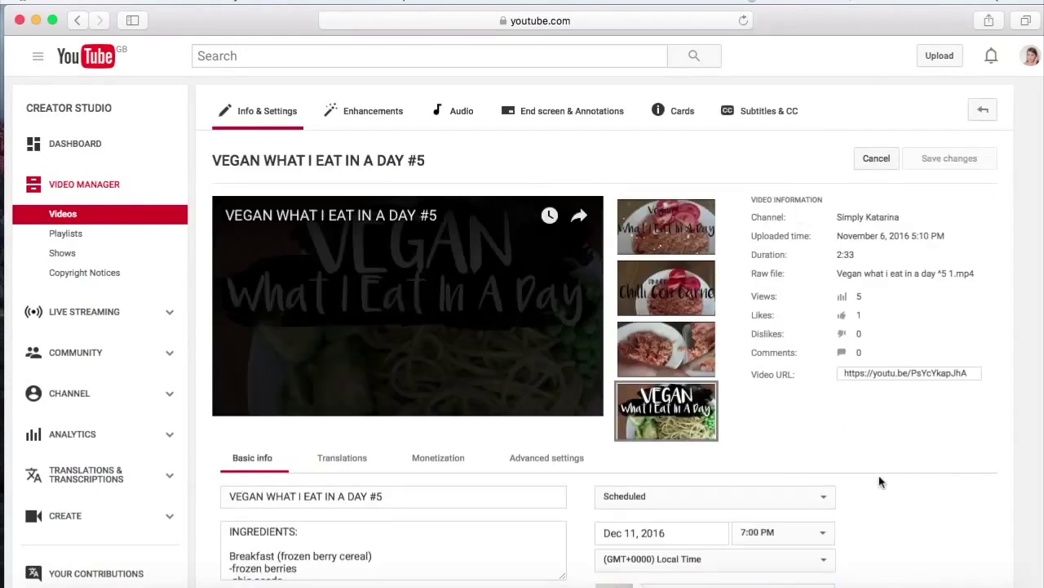
scroll(880, 483, down, 2)
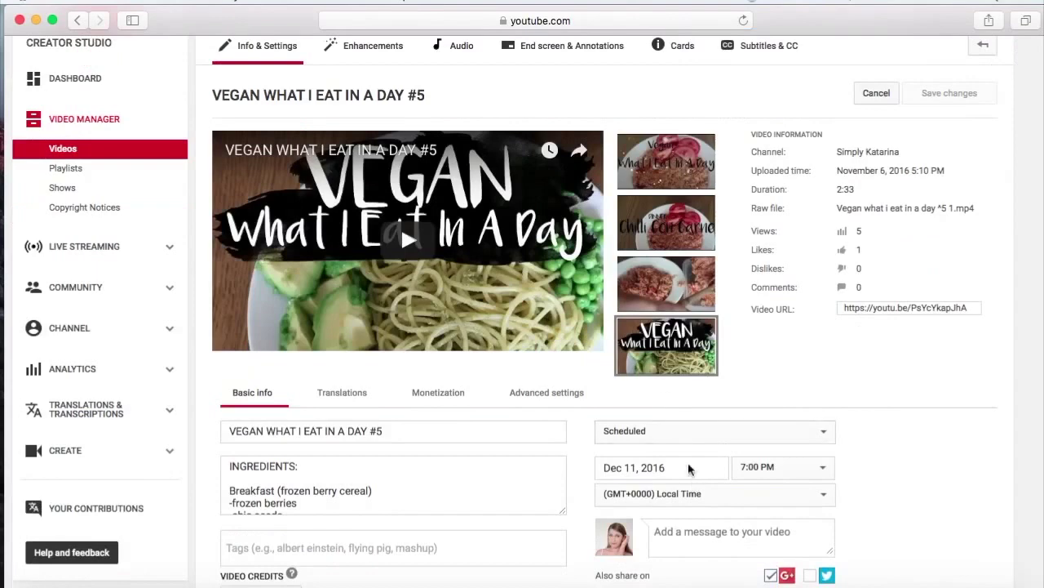
scroll(868, 392, down, 4)
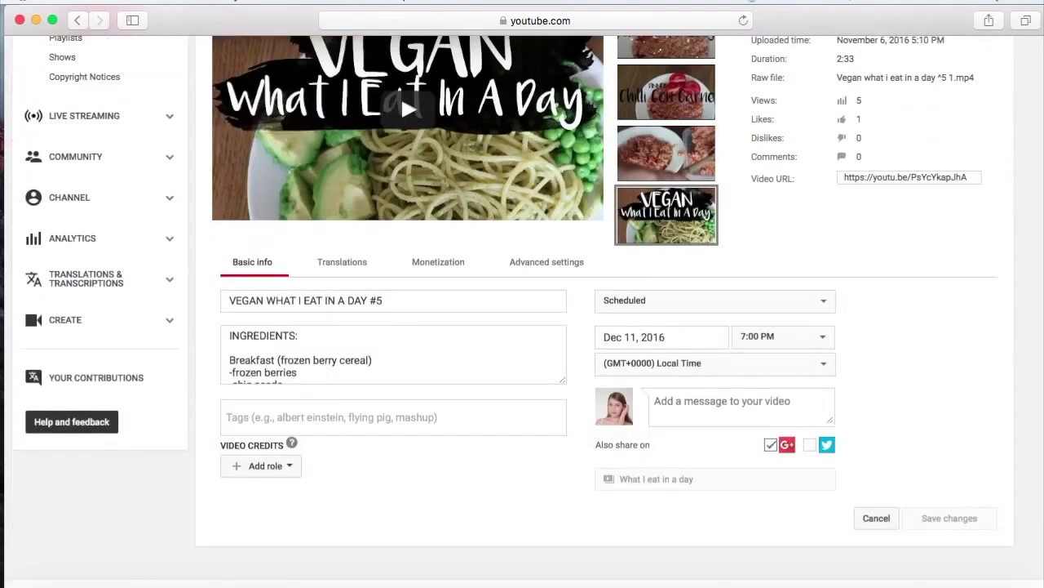
click(791, 309)
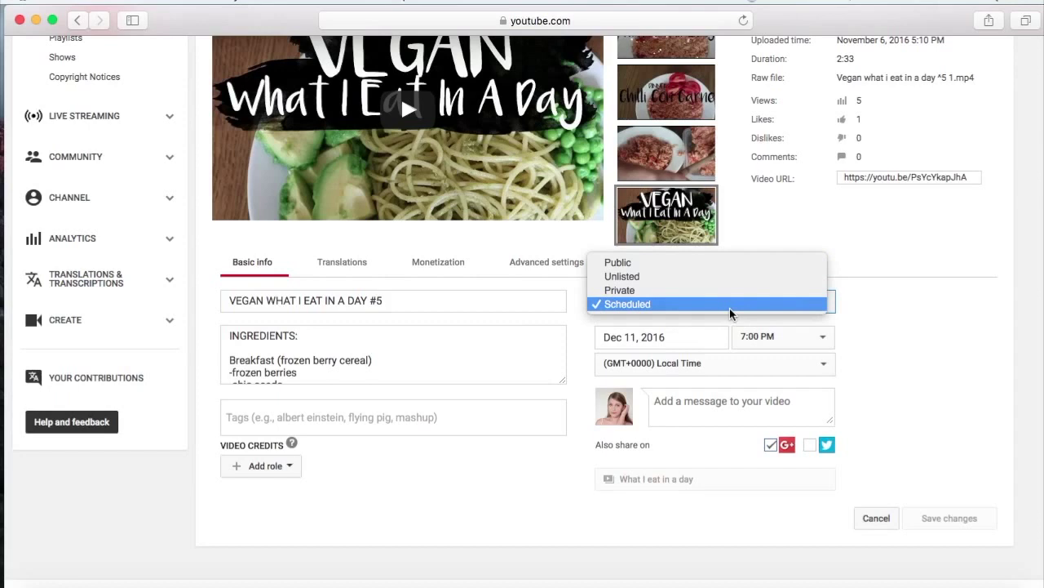
- Keep the video Scheduled for Dec 11, 2016, 7:00 PM after browsing the calendar ahead
click(707, 307)
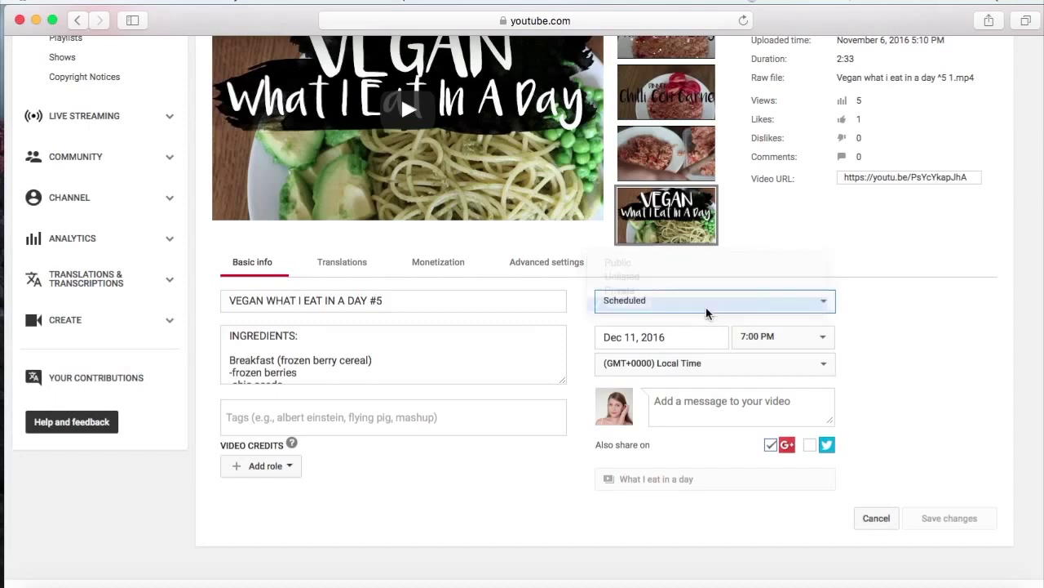
click(669, 341)
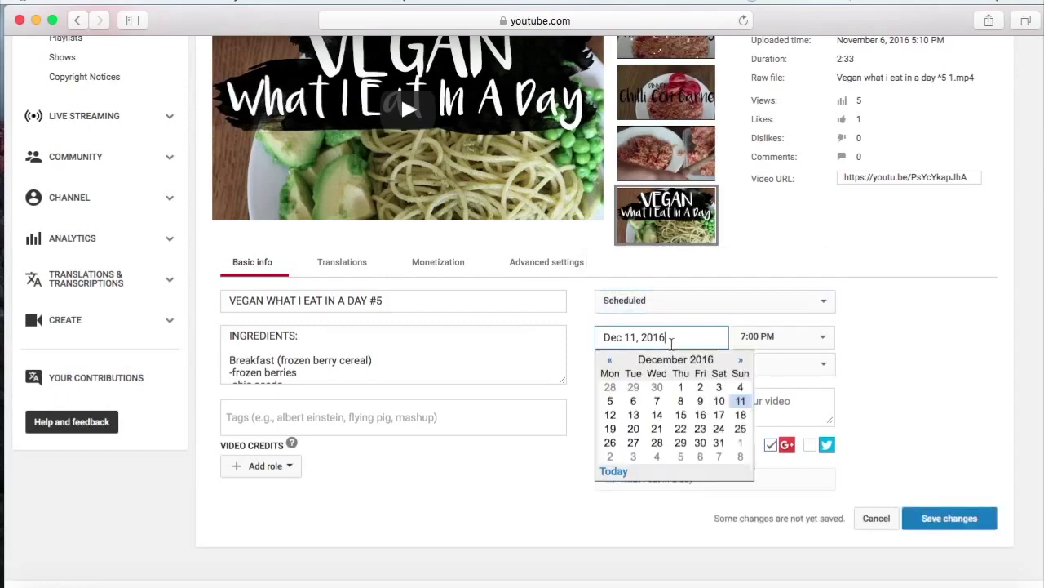
click(741, 360)
click(741, 360)
click(741, 359)
click(741, 360)
click(741, 360)
click(741, 360)
click(741, 360)
click(968, 353)
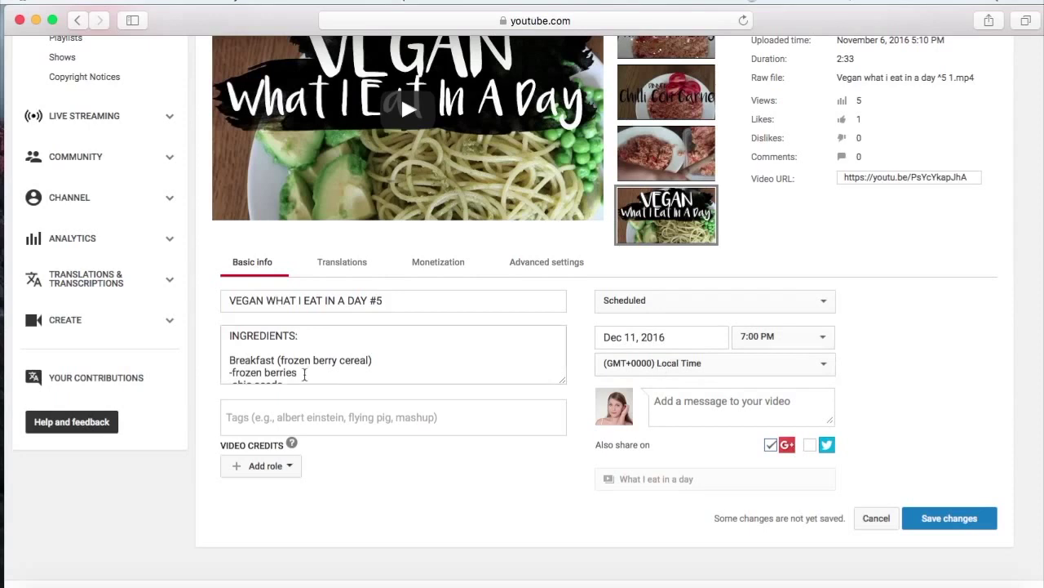
click(282, 353)
- Select and deselect description text, click into the title, then request the Cards tab, triggering the leave prompt
drag(225, 333, 260, 360)
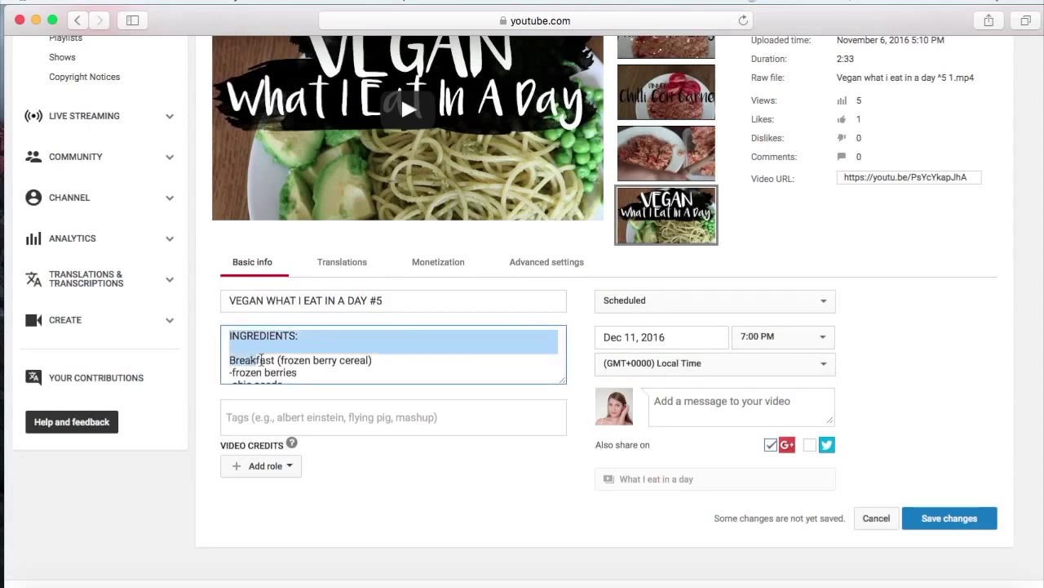
click(310, 369)
click(372, 302)
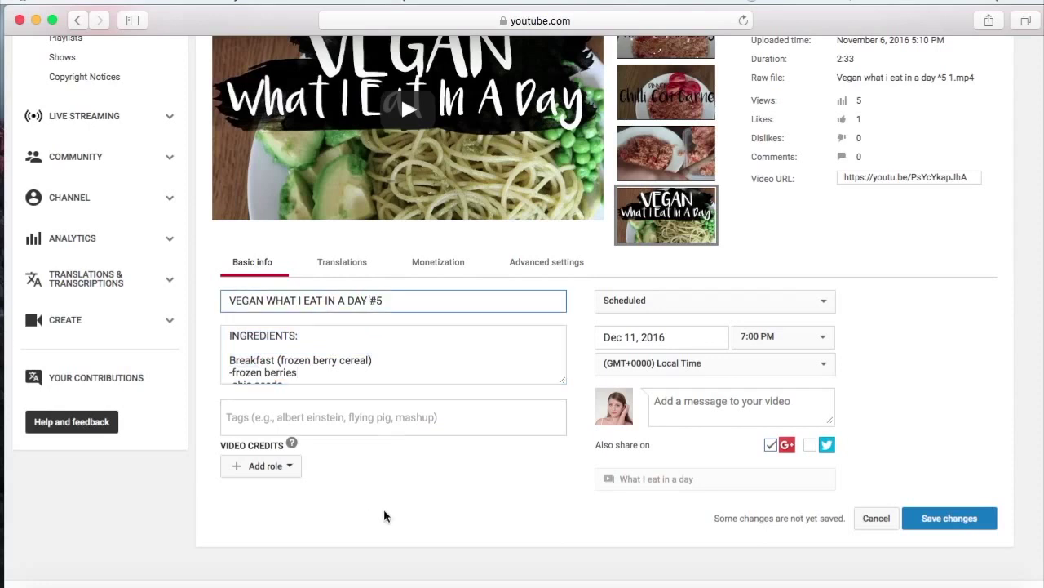
click(871, 448)
scroll(873, 449, up, 5)
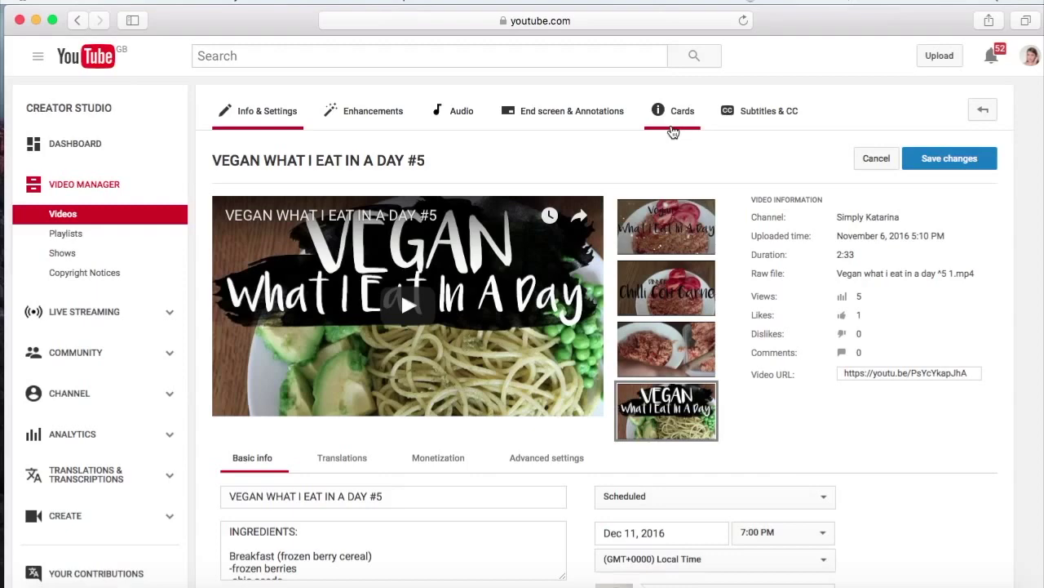
click(673, 132)
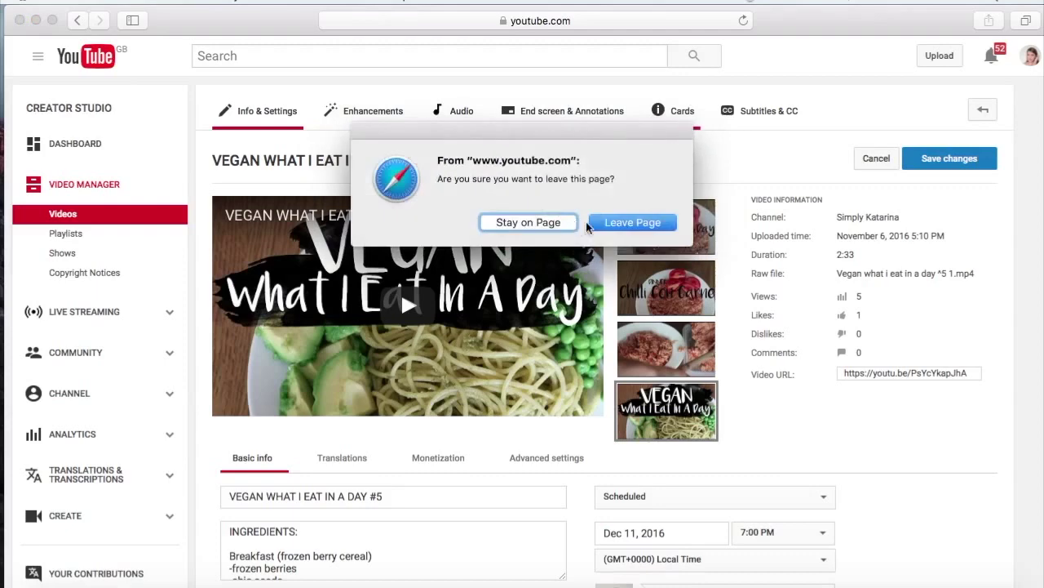
- Confirm leaving the info page to see the video's cards, then open its end screen and annotations
click(640, 229)
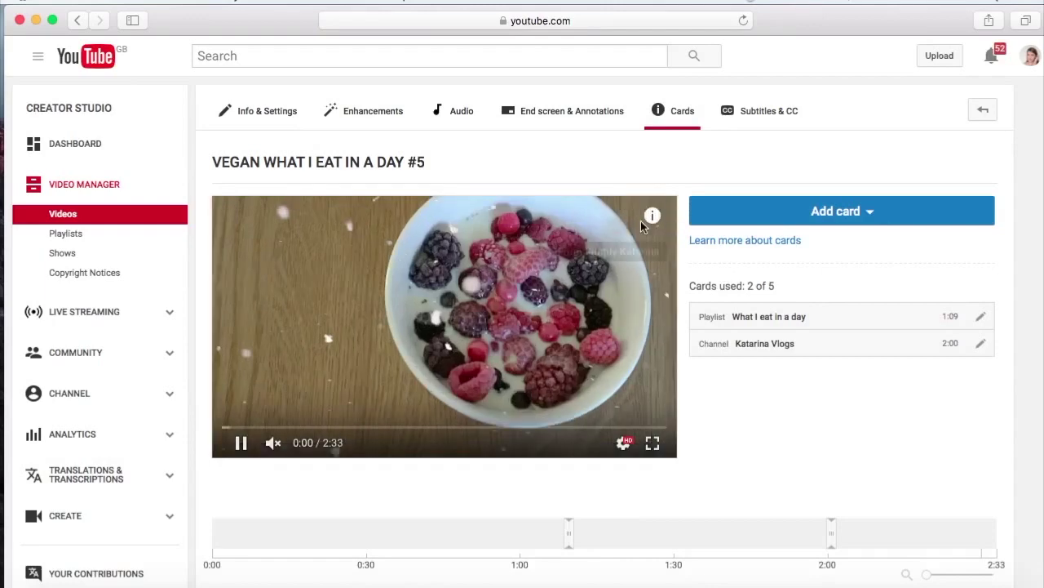
mouse_move(659, 227)
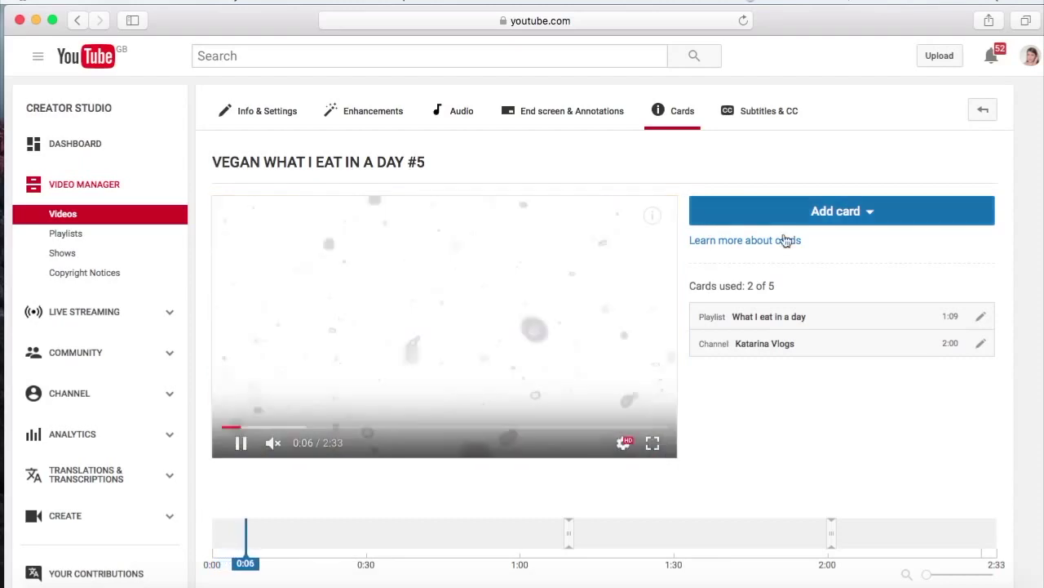
click(602, 120)
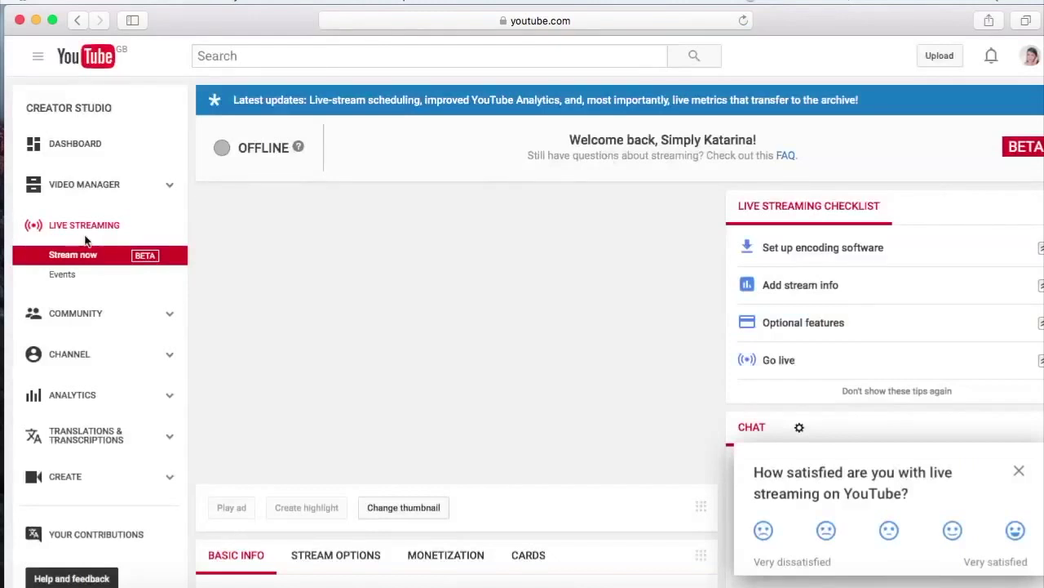
- Browse the channel's published comments, then go to Fan Funding and the Status and Features page
click(98, 317)
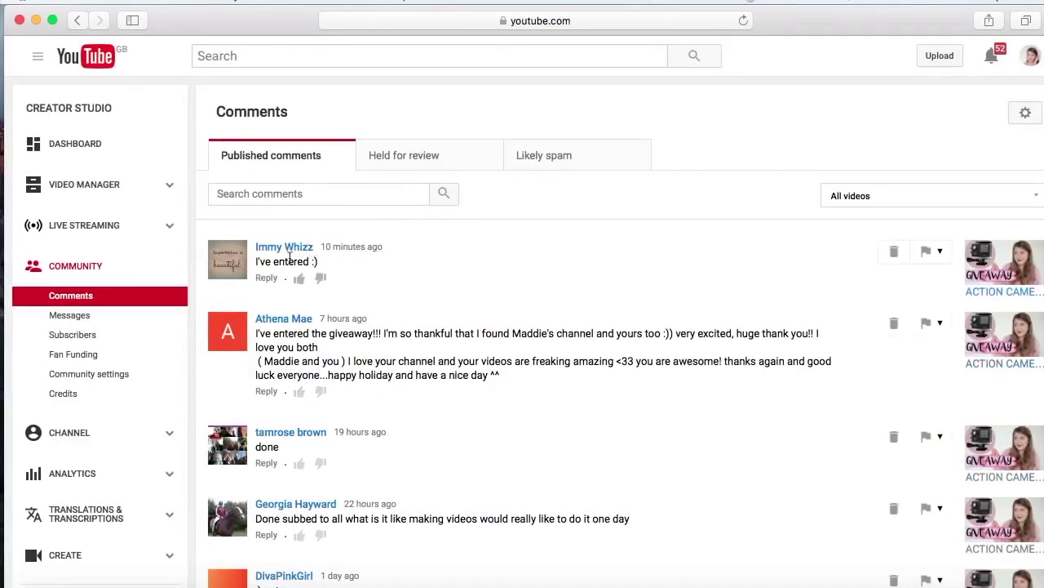
scroll(299, 275, down, 5)
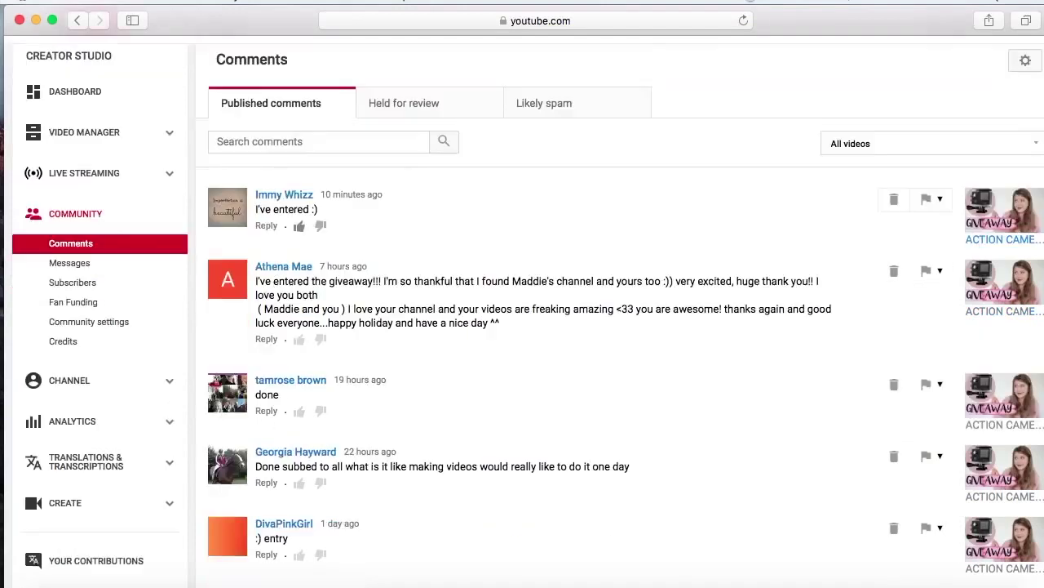
scroll(298, 275, down, 3)
scroll(298, 275, up, 7)
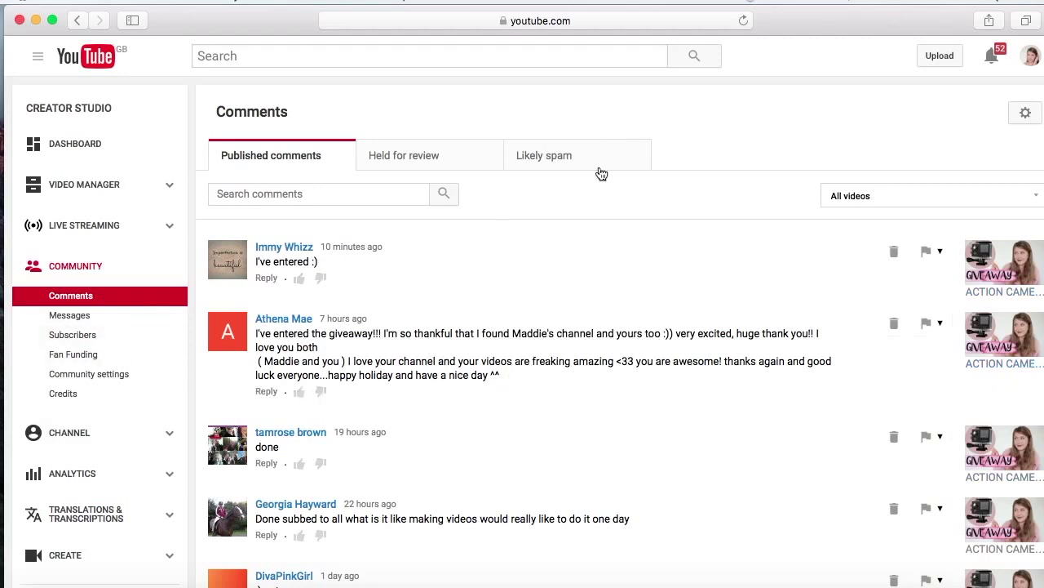
click(95, 352)
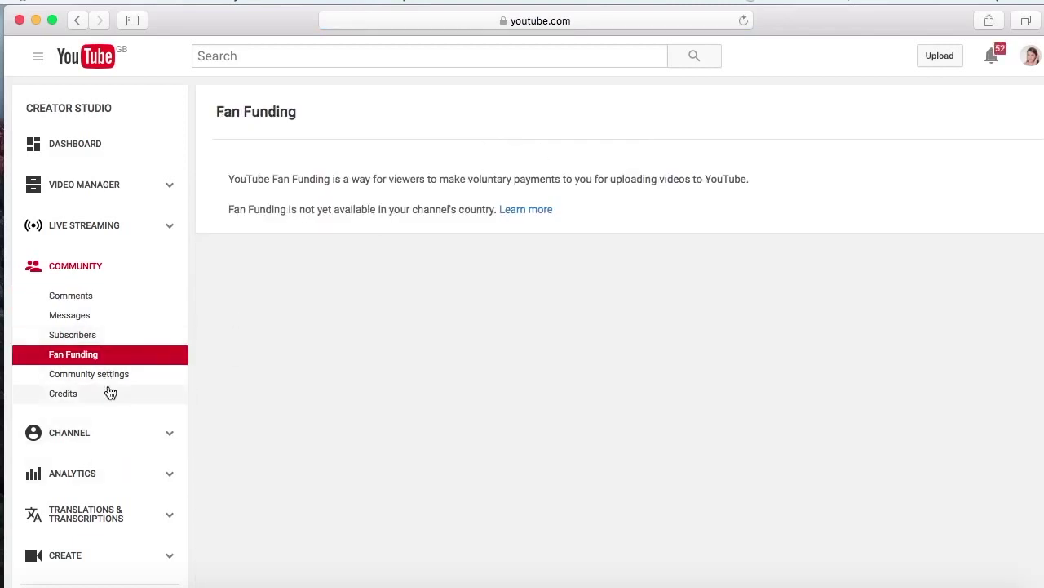
click(111, 432)
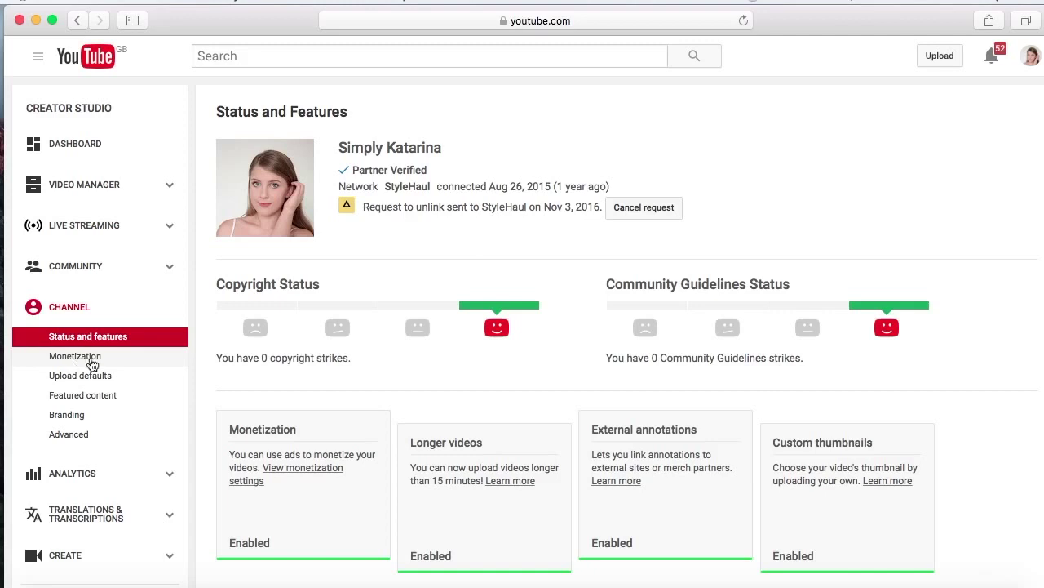
- Show the Upload Defaults page with Public privacy, Howto & Style category and Standard YouTube License
click(95, 381)
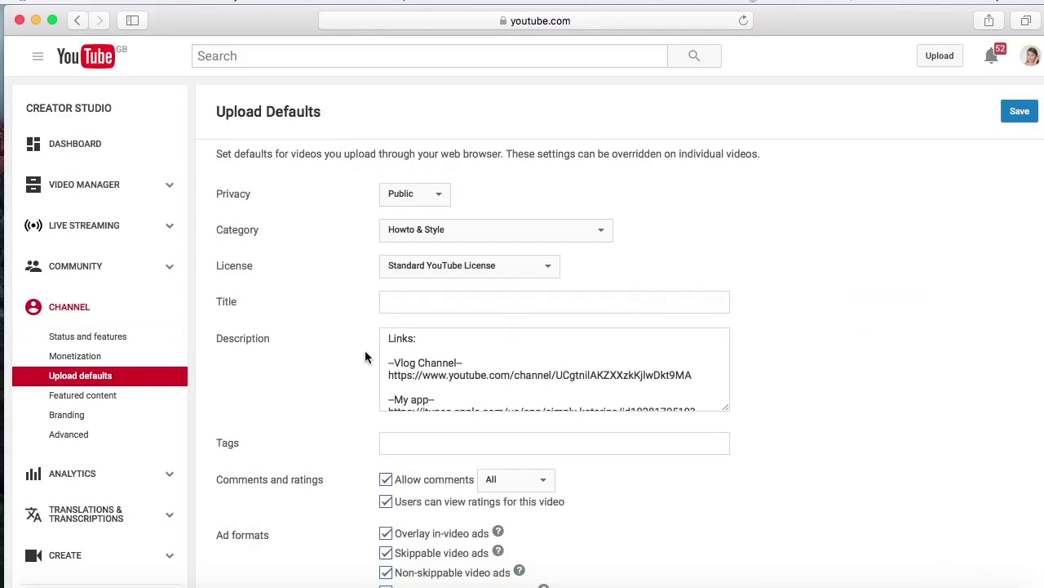
- Replace the default description with the pasted channel links list starting with 'Links:'
drag(410, 334, 595, 472)
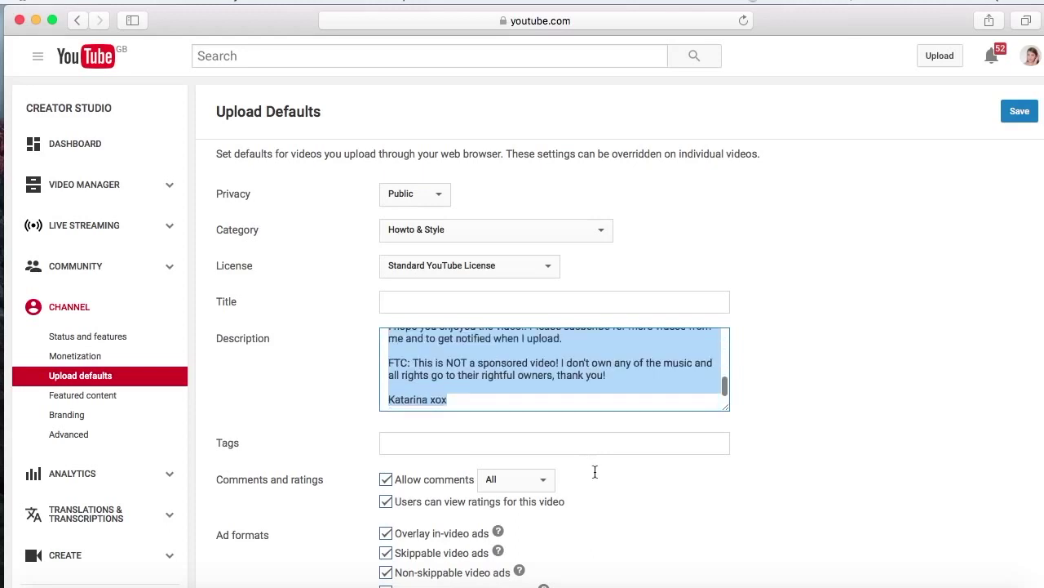
key(super+v)
key(super+Up)
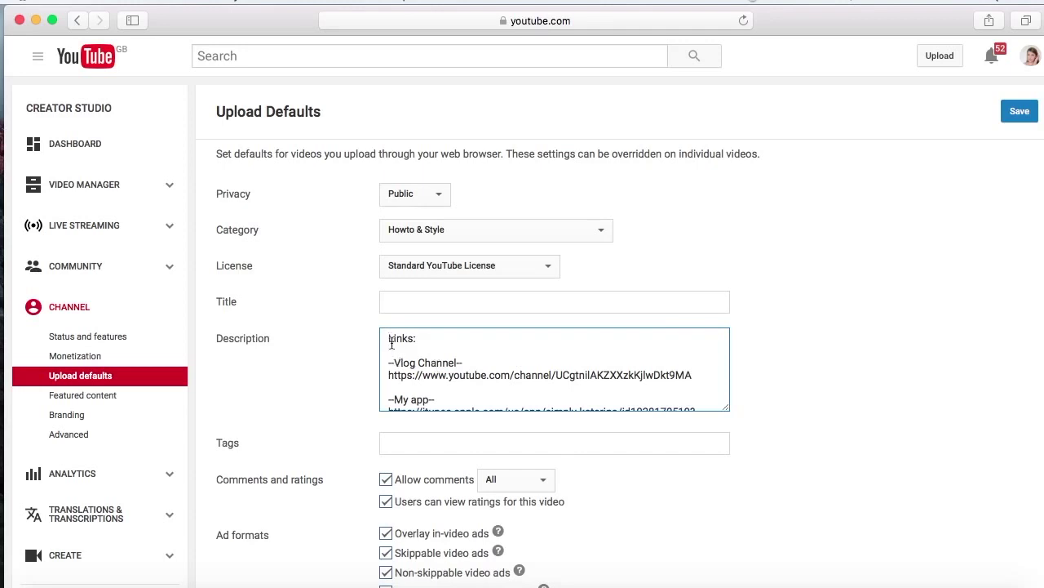
drag(389, 341, 461, 374)
click(461, 375)
key(super+a)
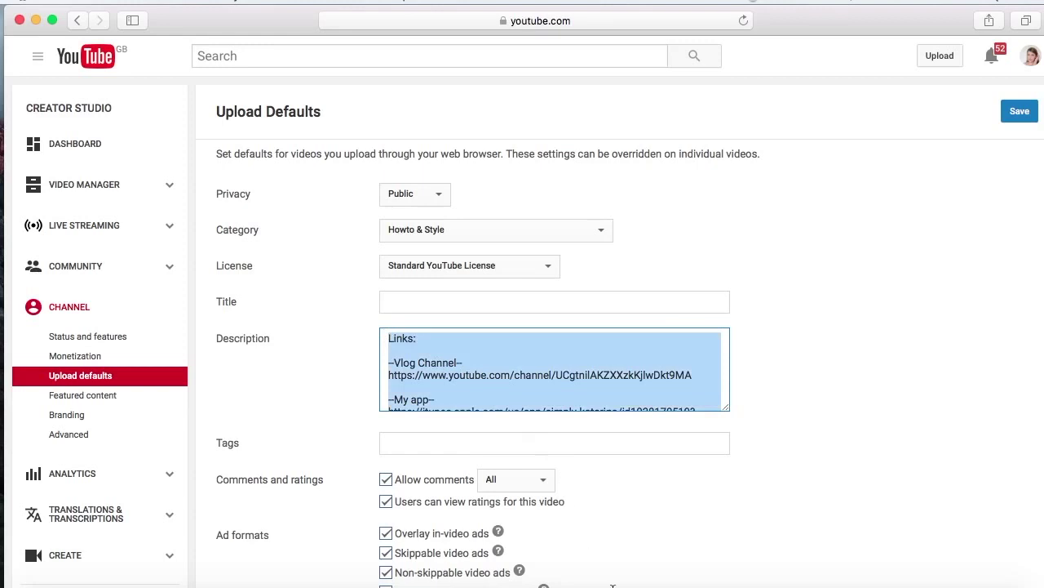
click(473, 385)
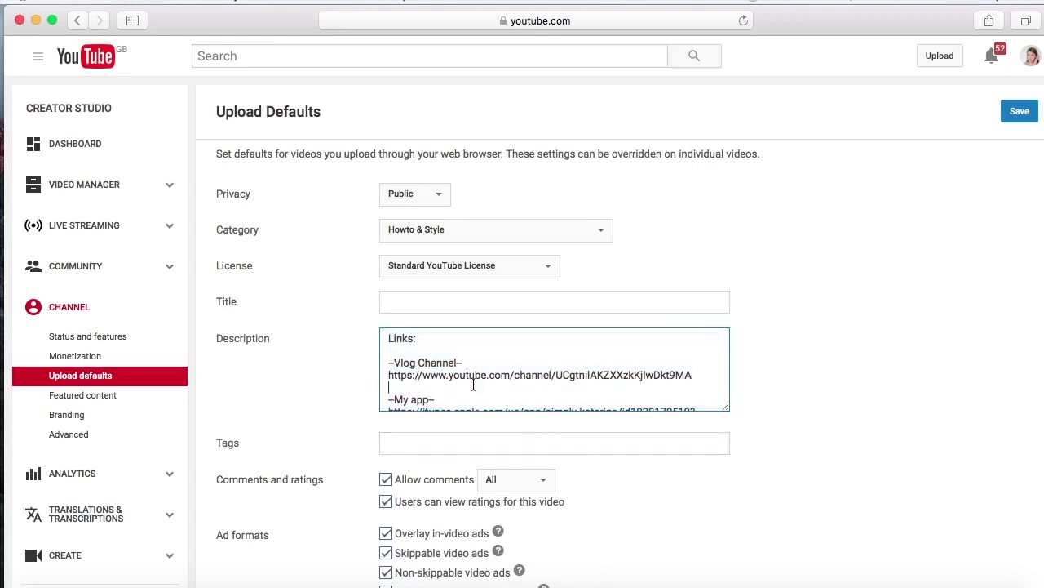
click(395, 329)
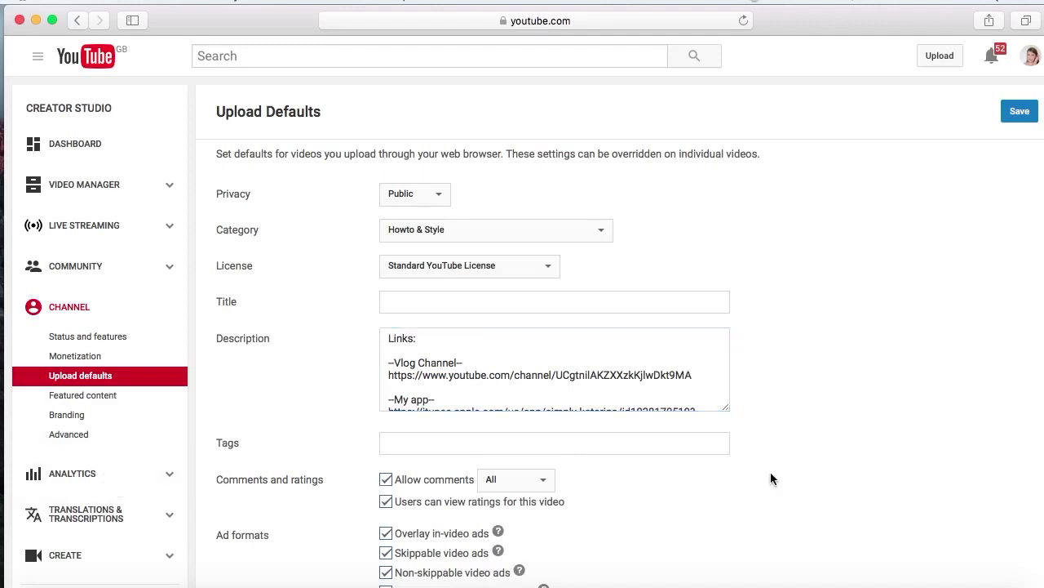
scroll(770, 473, down, 2)
- Scroll the Free music list to tracks like Lay It Down, Witchy Britches and Brethren, Arise
scroll(770, 472, down, 1)
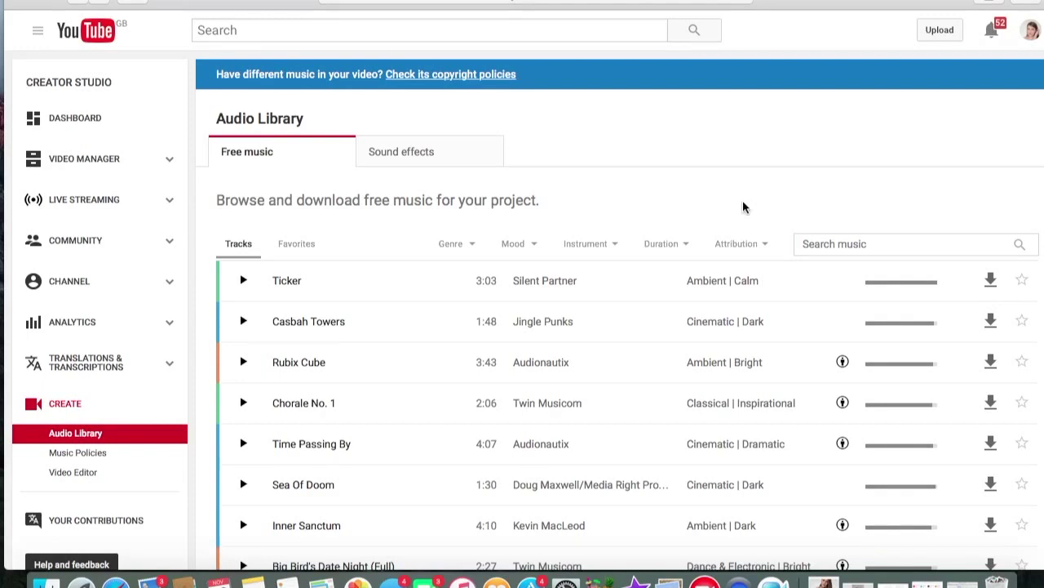
scroll(742, 207, down, 5)
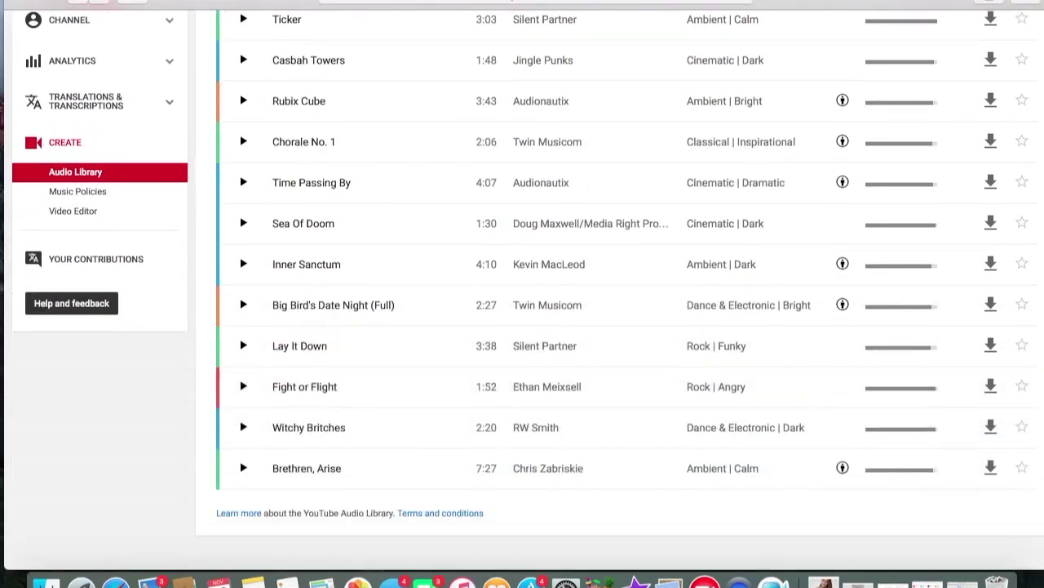
scroll(694, 182, down, 1)
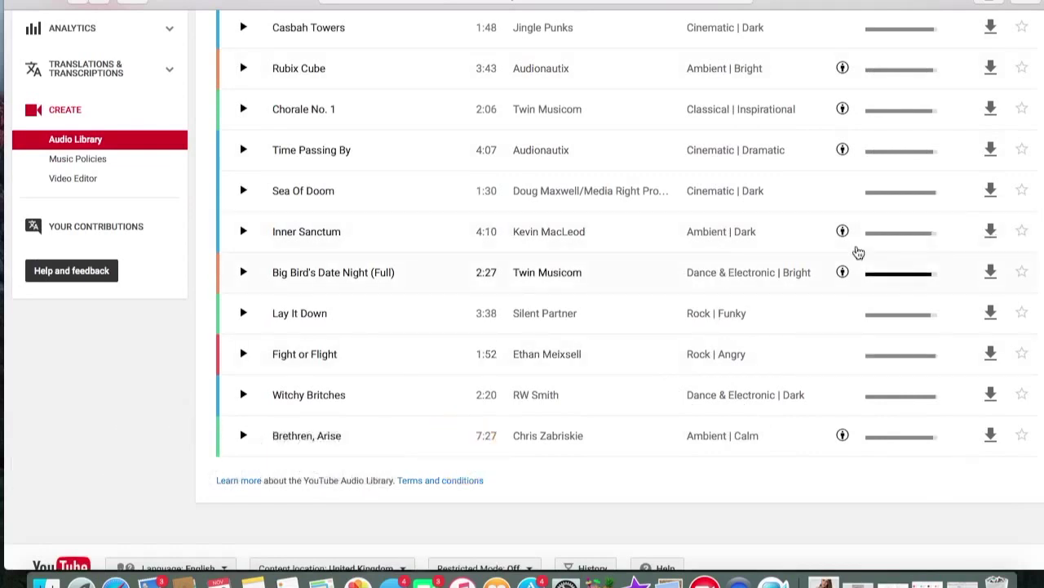
mouse_move(843, 234)
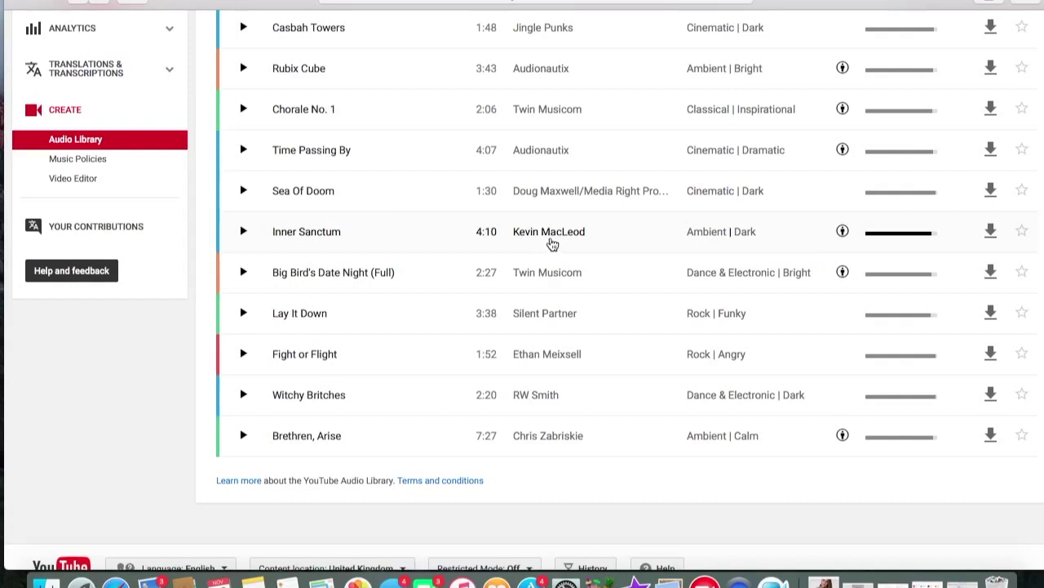
scroll(552, 244, up, 3)
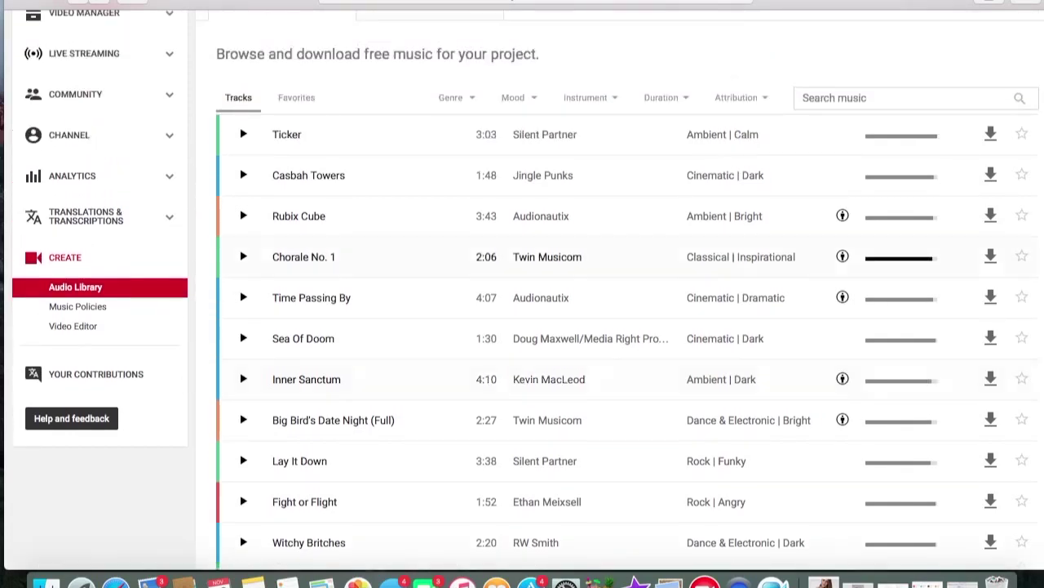
mouse_move(834, 217)
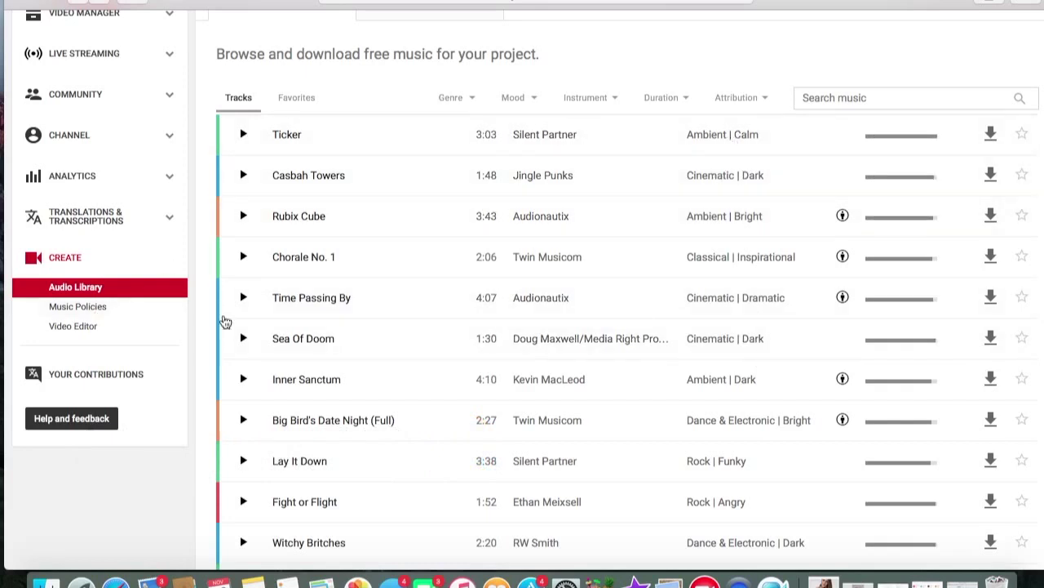
click(101, 329)
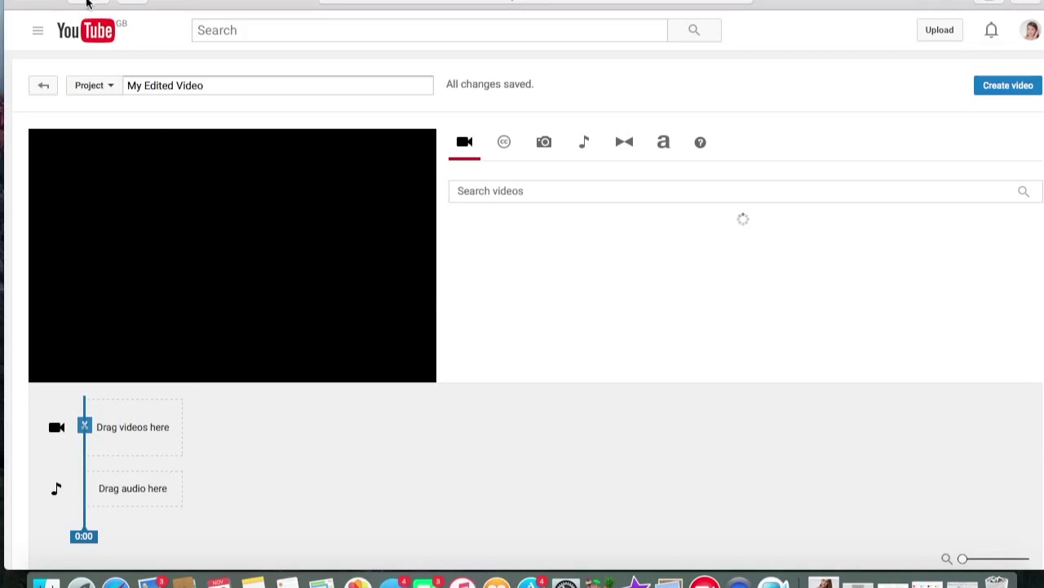
click(85, 3)
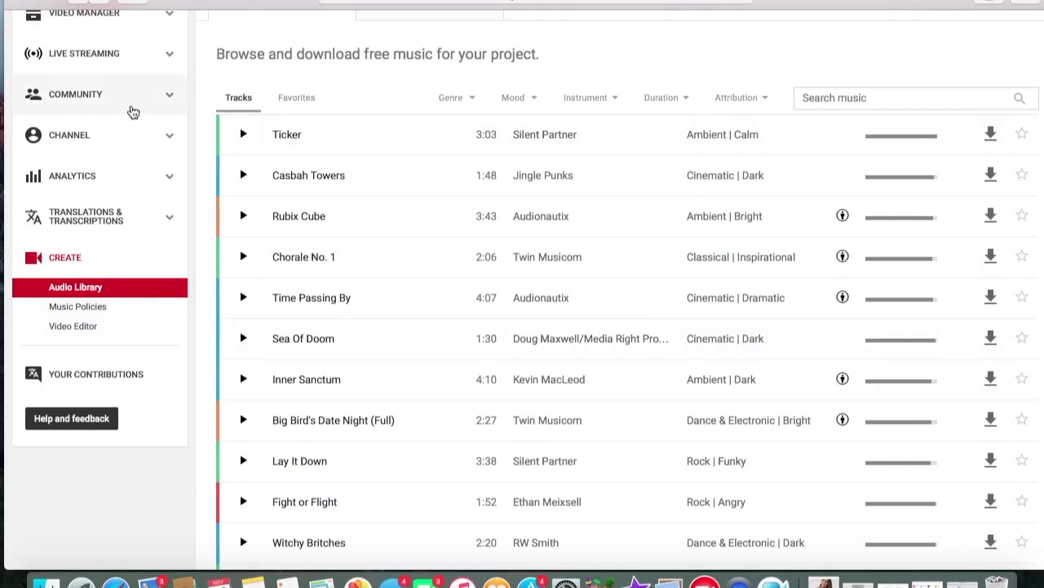
scroll(770, 57, up, 2)
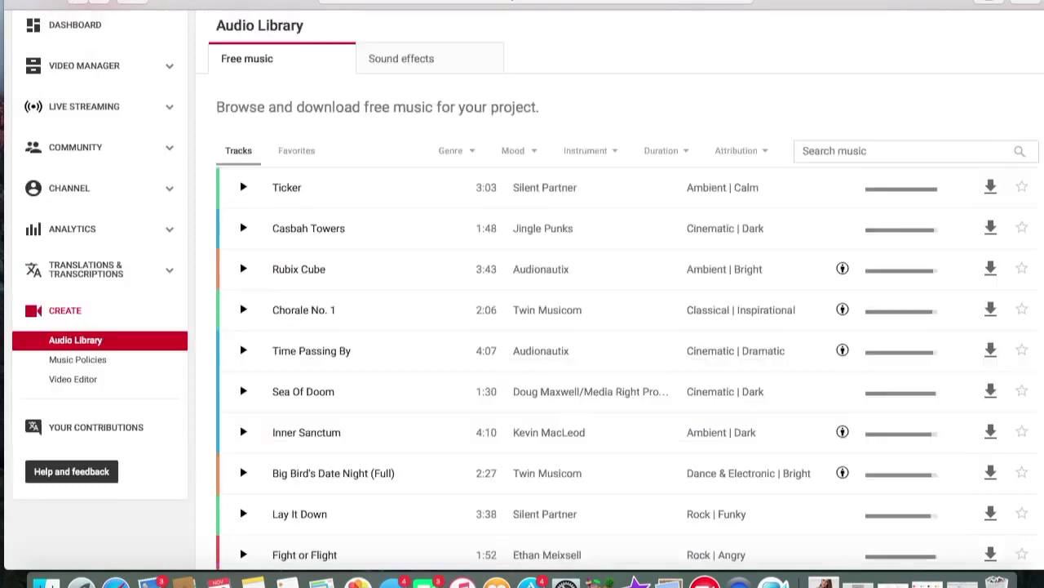